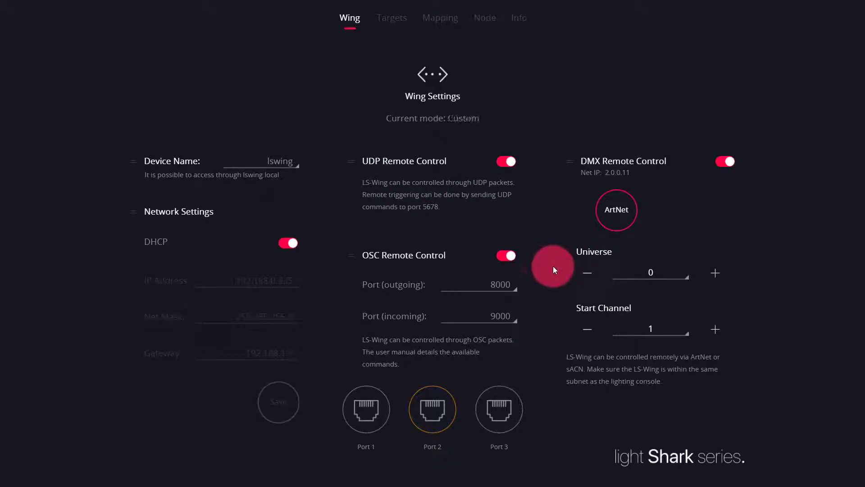
- Turn off OSC Remote Control in the Wing settings
click(515, 256)
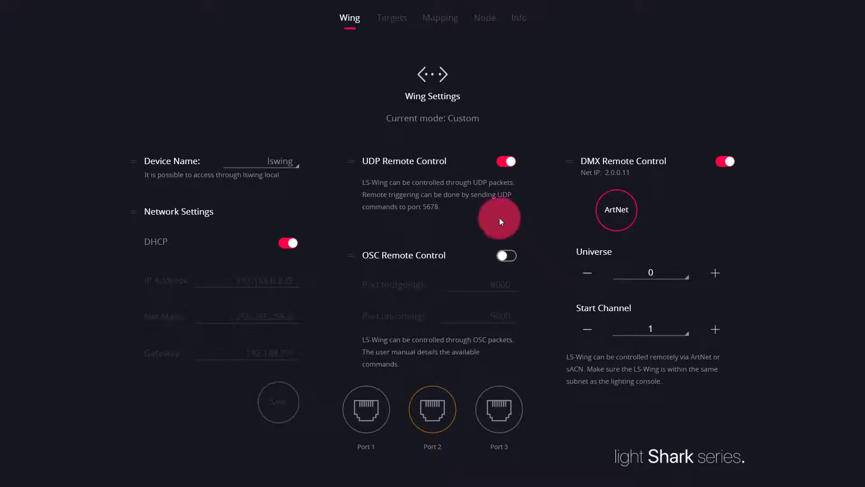
- Add ETC EOS_osc as the first target device and set its IP address to 192.168.0.120
click(389, 19)
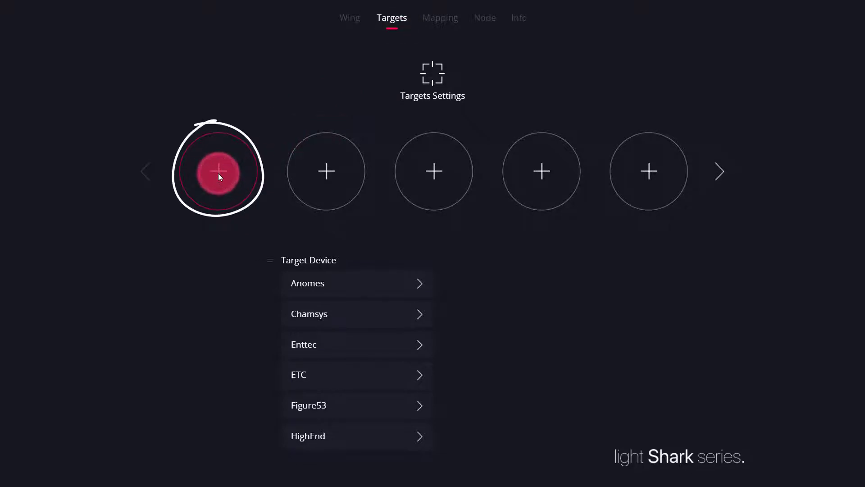
click(416, 376)
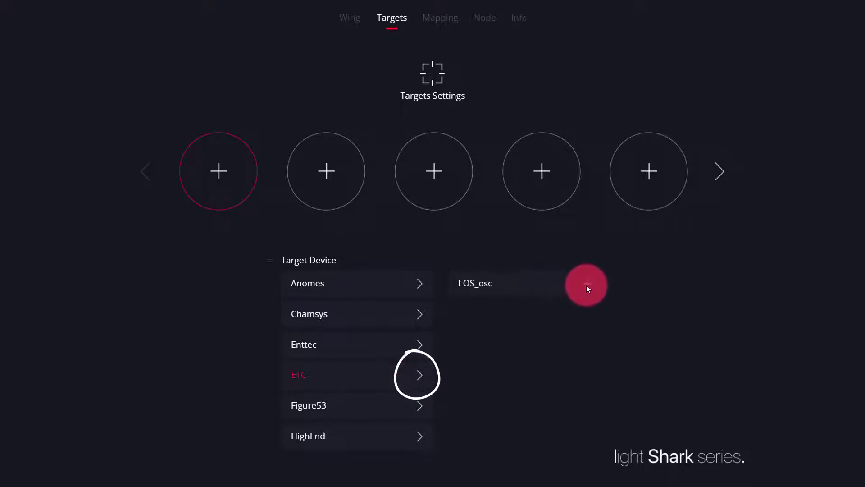
click(586, 287)
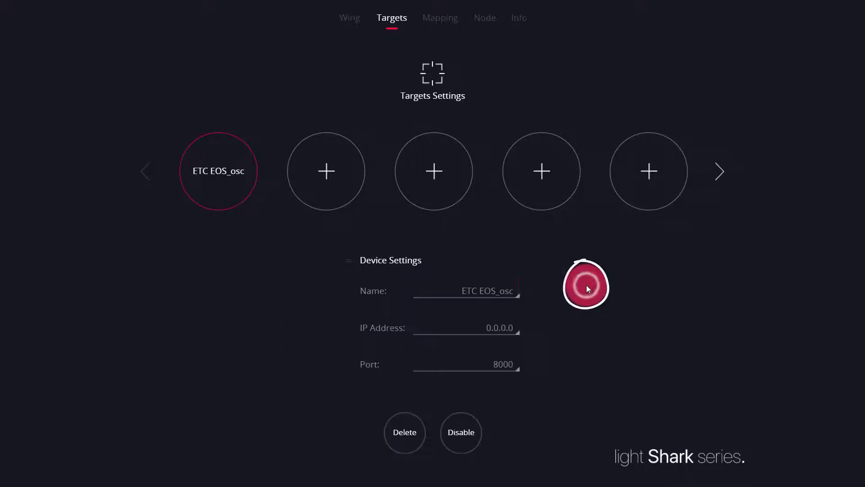
click(481, 327)
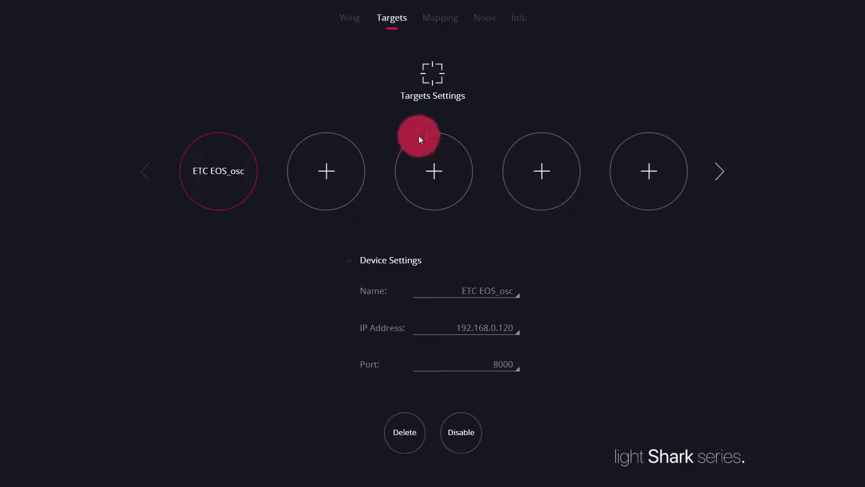
- Create a mapping in the second slot of the first row, make it active for editing, and name it EOS
click(440, 15)
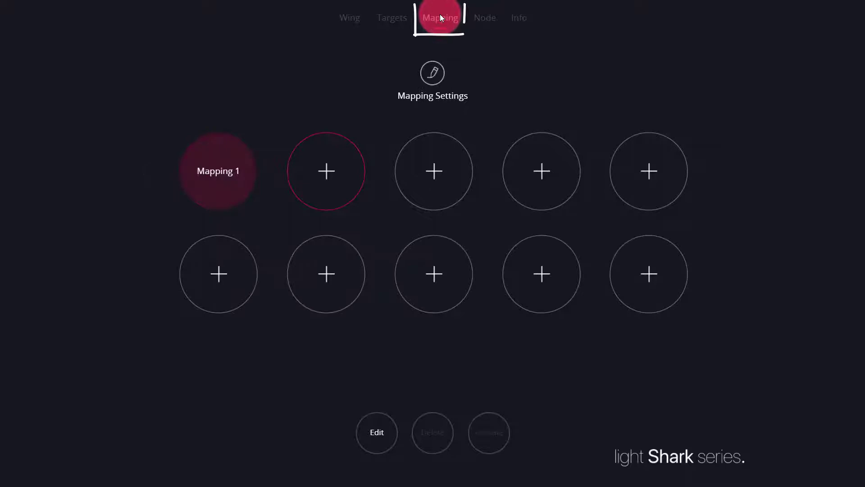
click(221, 179)
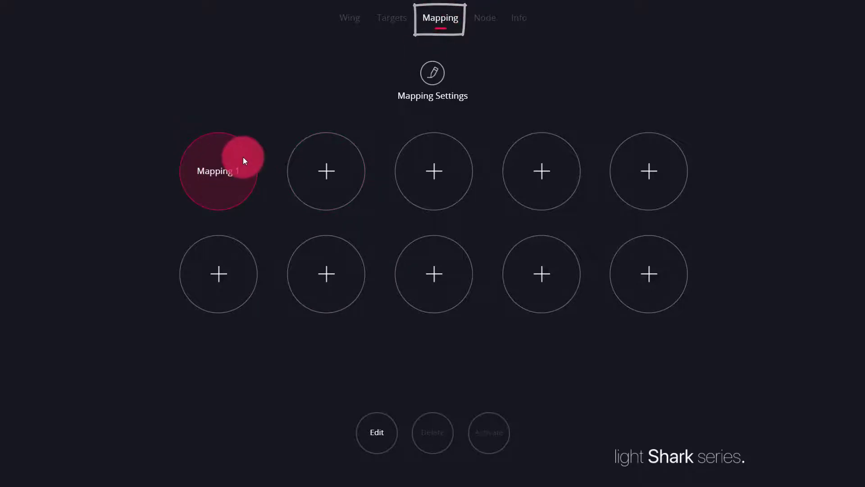
click(328, 177)
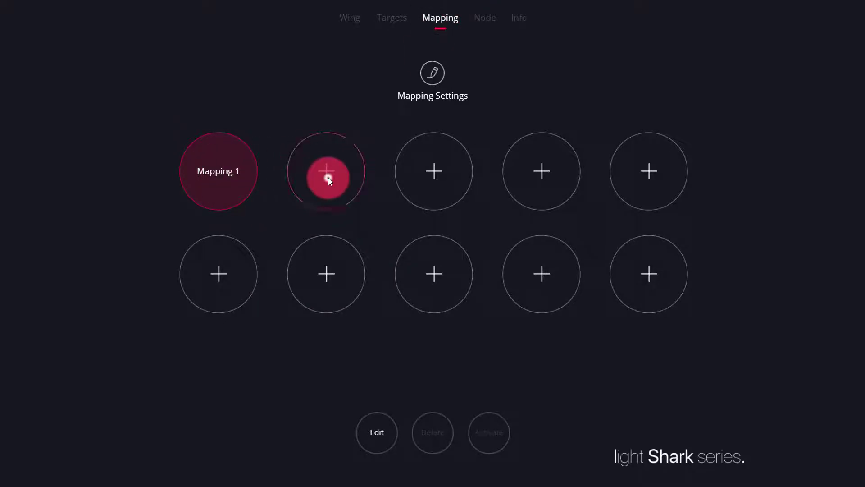
click(380, 432)
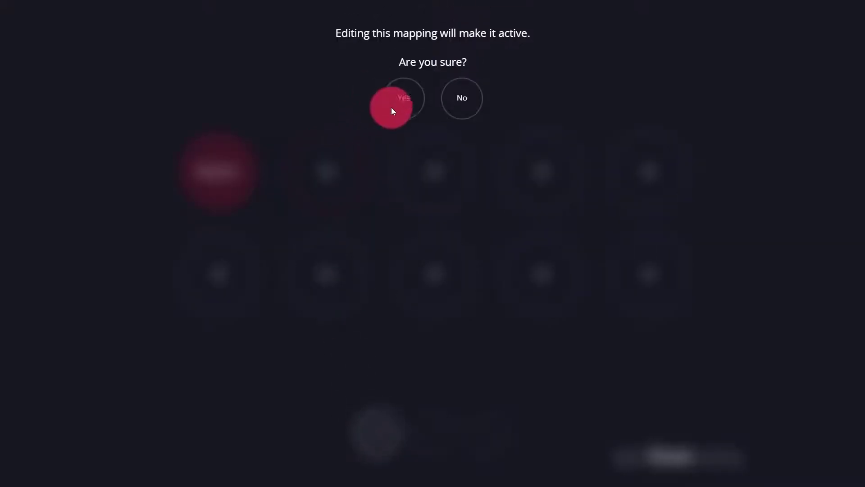
click(400, 108)
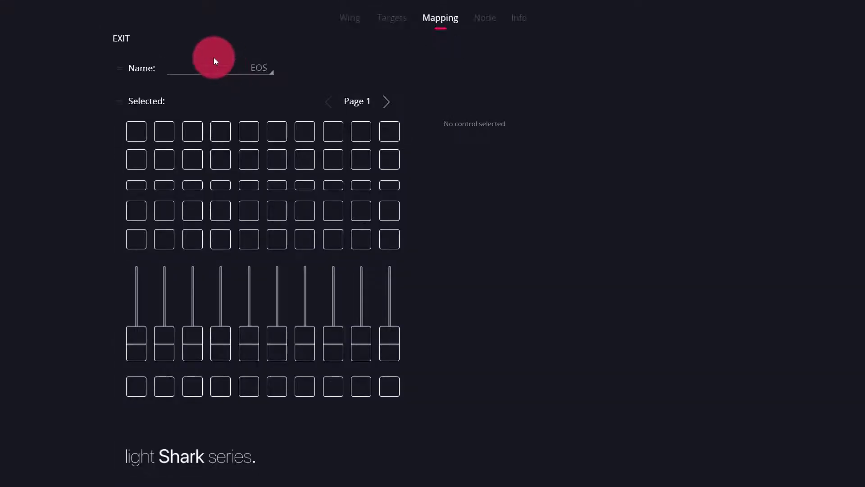
- Add the Learn action from the ETC EOS_osc Keyboard group to Button 1 on Page 1
click(139, 126)
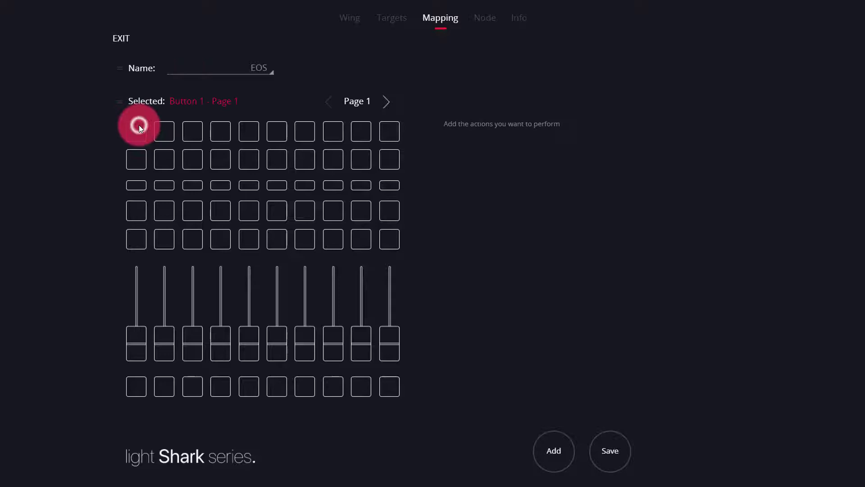
click(185, 331)
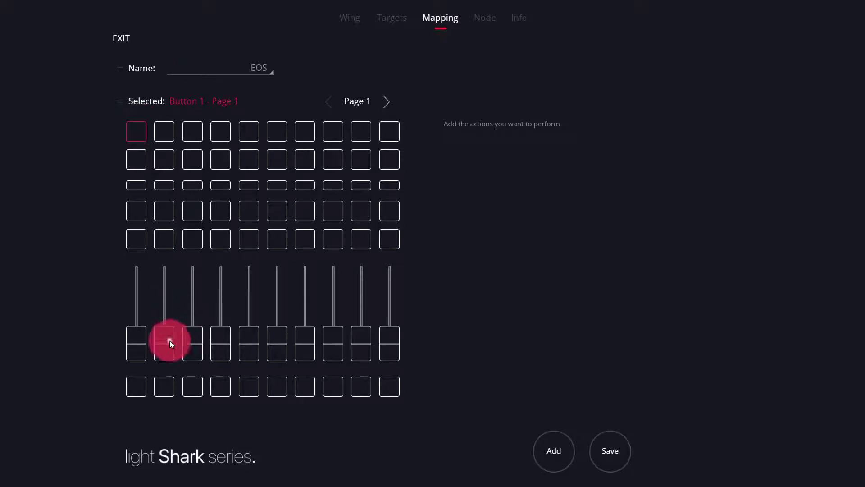
click(170, 342)
click(136, 126)
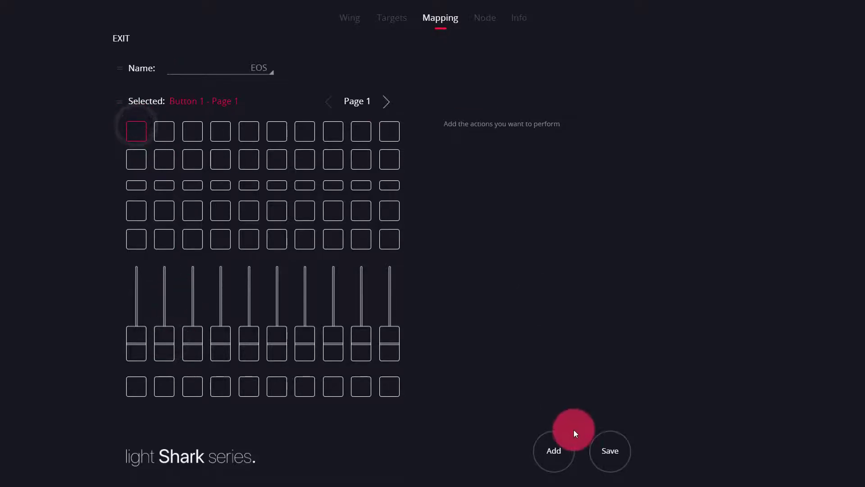
click(553, 443)
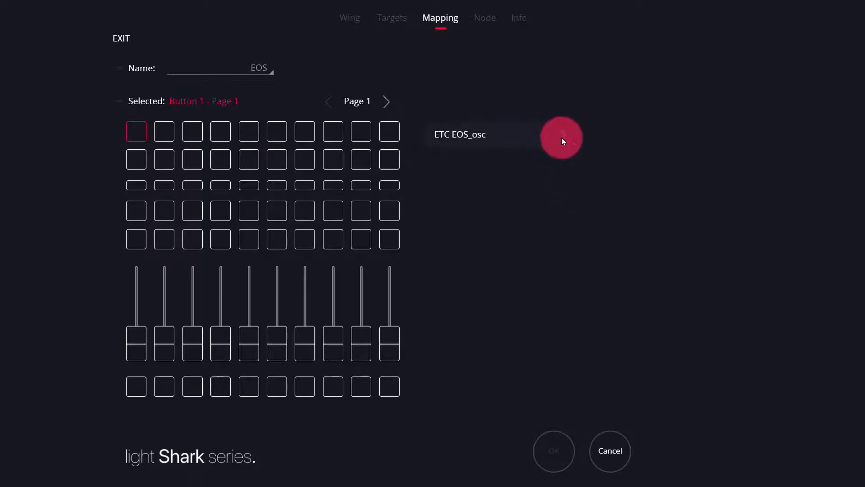
click(561, 137)
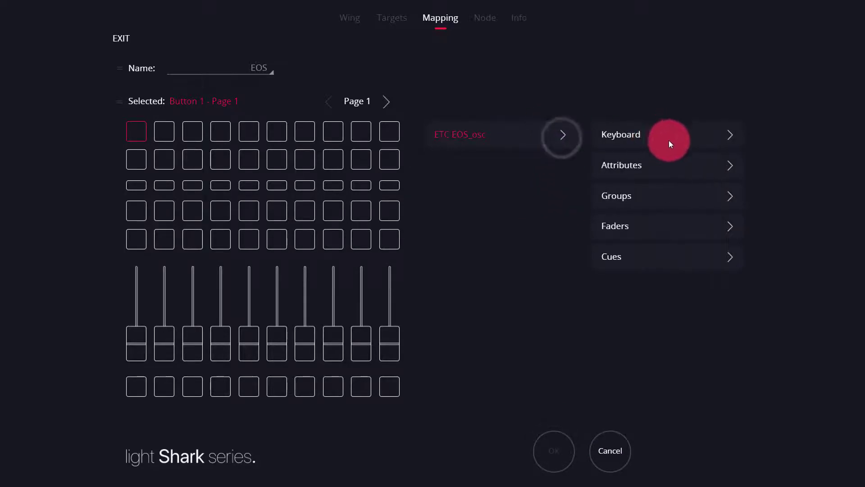
click(732, 135)
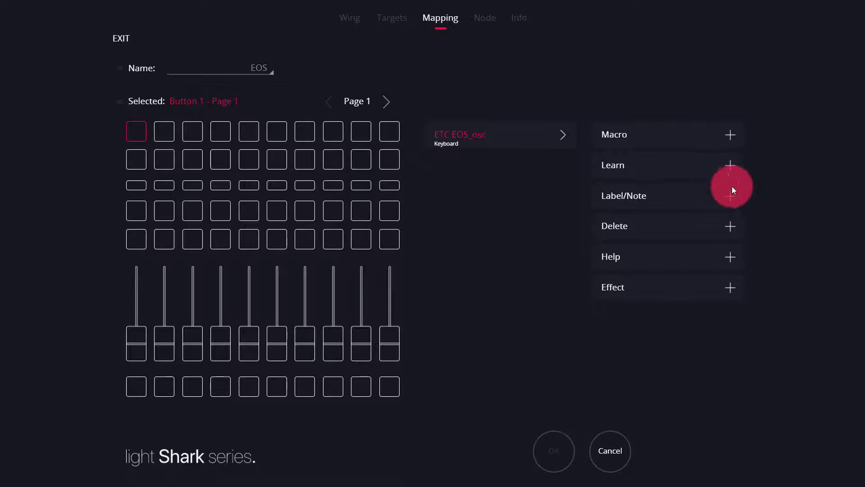
click(728, 170)
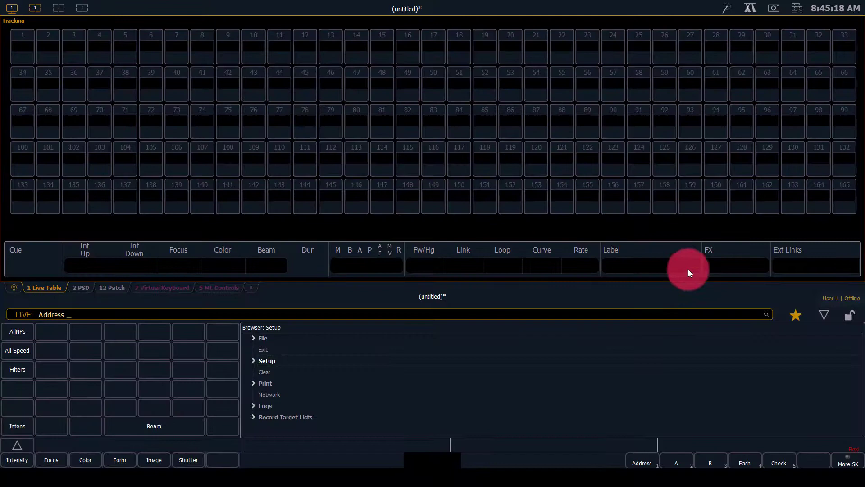
- Switch to Eos and set the OSC UDP RX Port to 8000 in the system's Show Control OSC settings
click(794, 13)
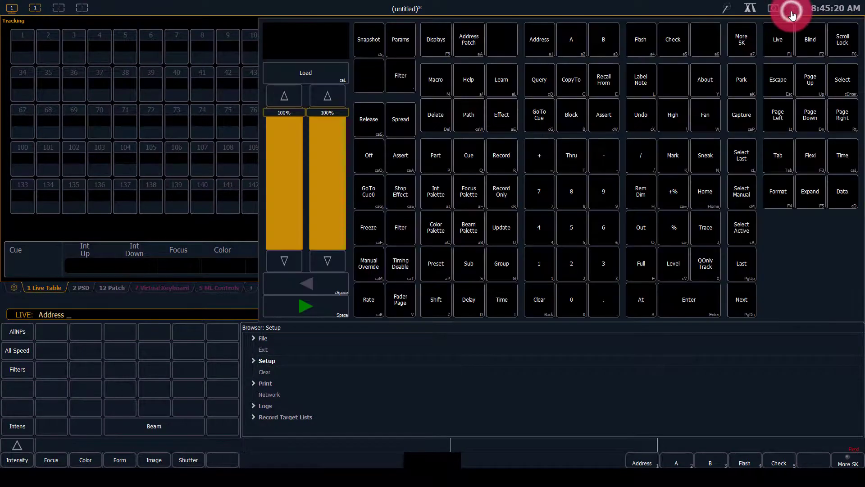
click(441, 50)
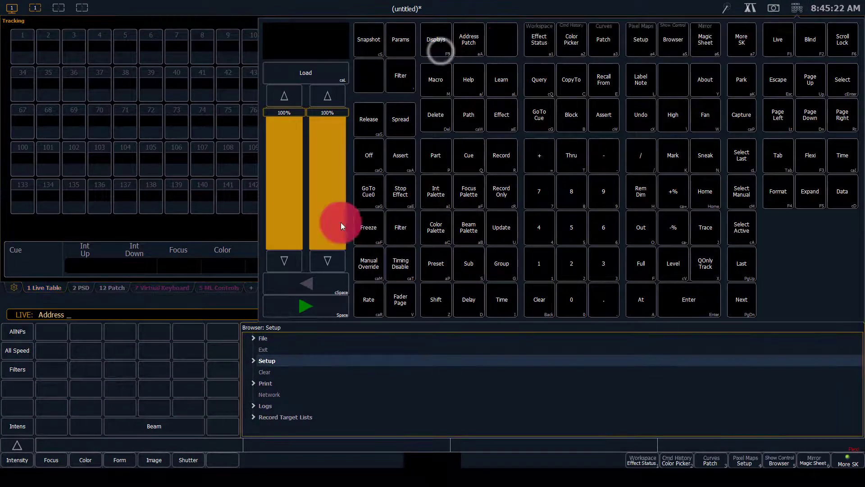
click(253, 359)
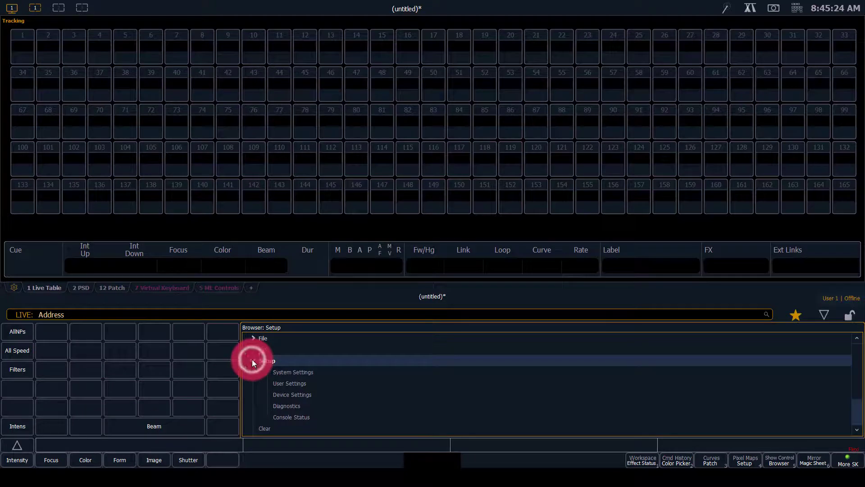
click(281, 373)
click(280, 372)
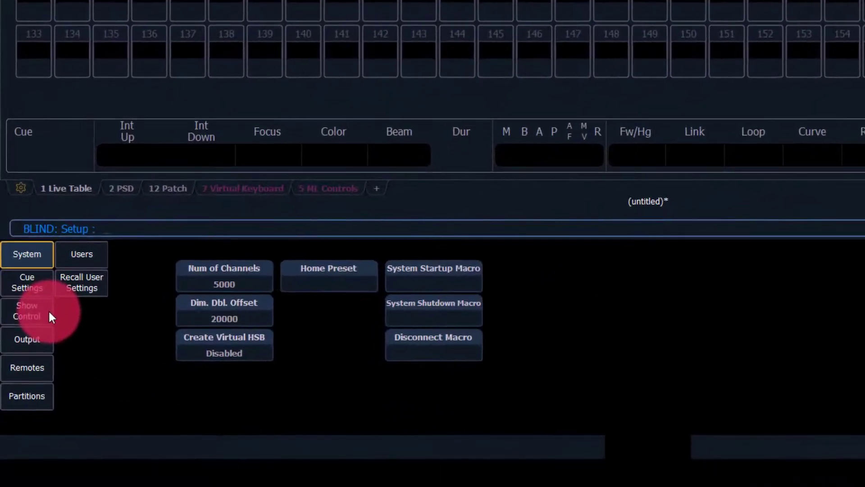
click(41, 335)
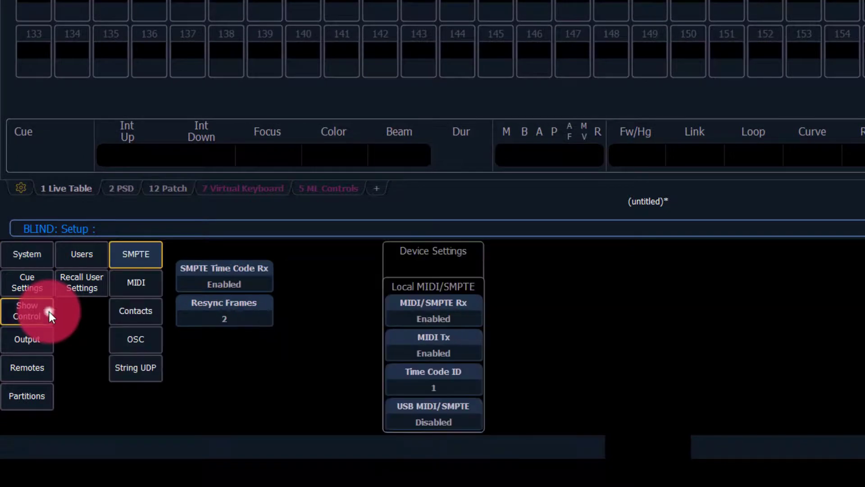
click(143, 346)
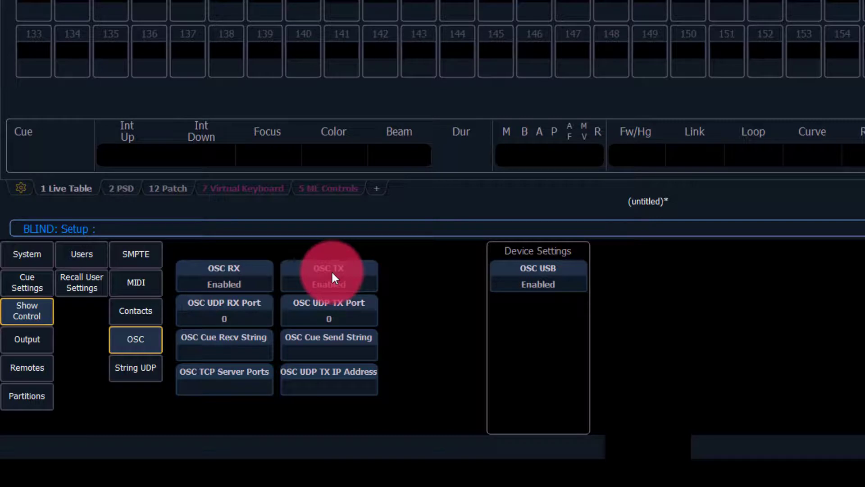
click(230, 322)
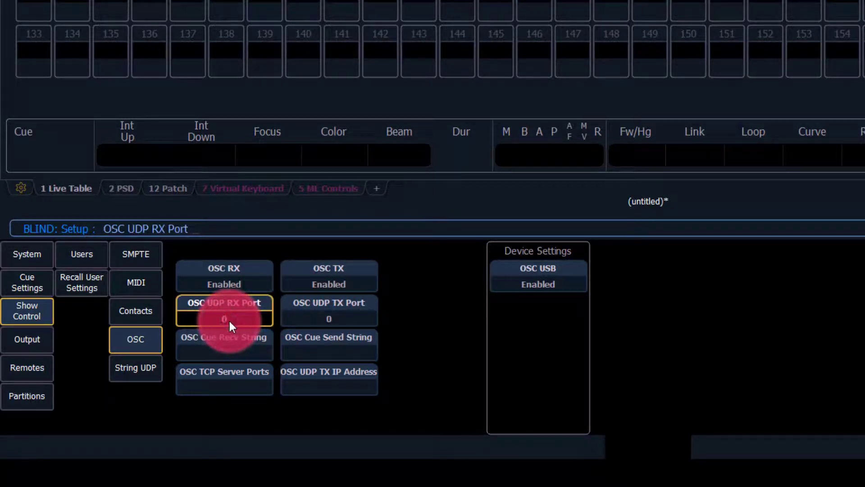
text(8000)
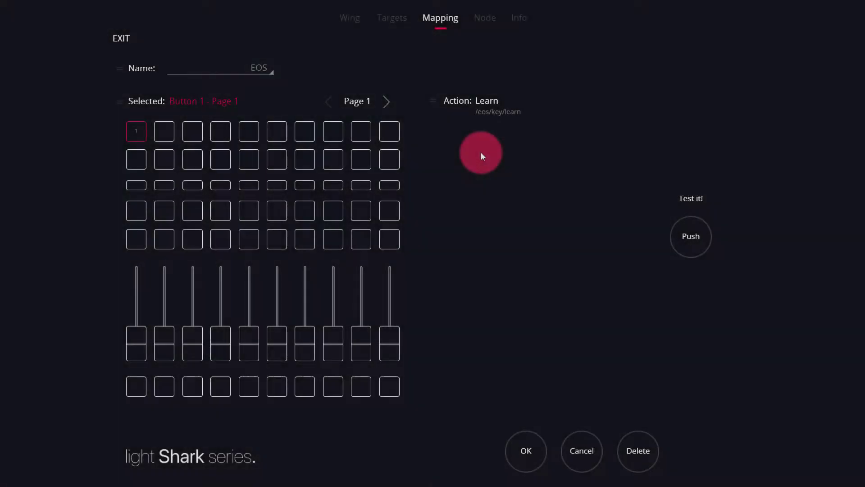
- Back in the LS-Wing mapping, confirm the Learn action for Button 1, and select Button 2 and the second fader
click(521, 449)
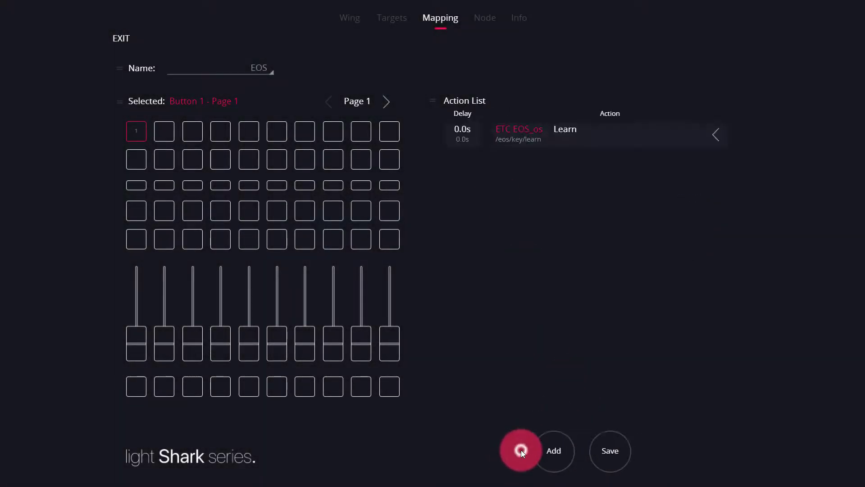
click(157, 131)
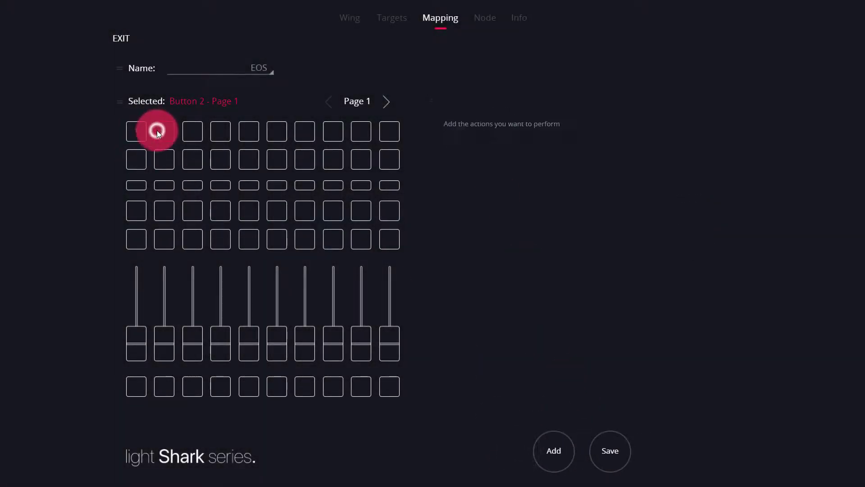
click(165, 349)
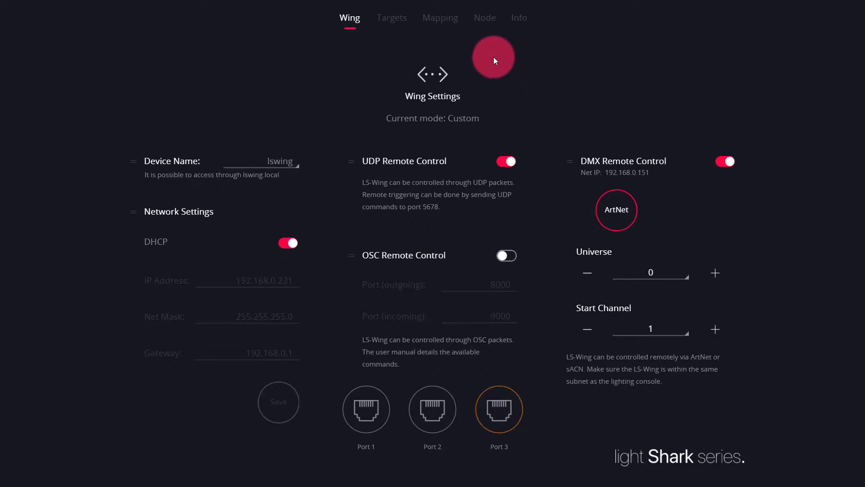
- Open the Node settings of the LS-Wing
click(491, 25)
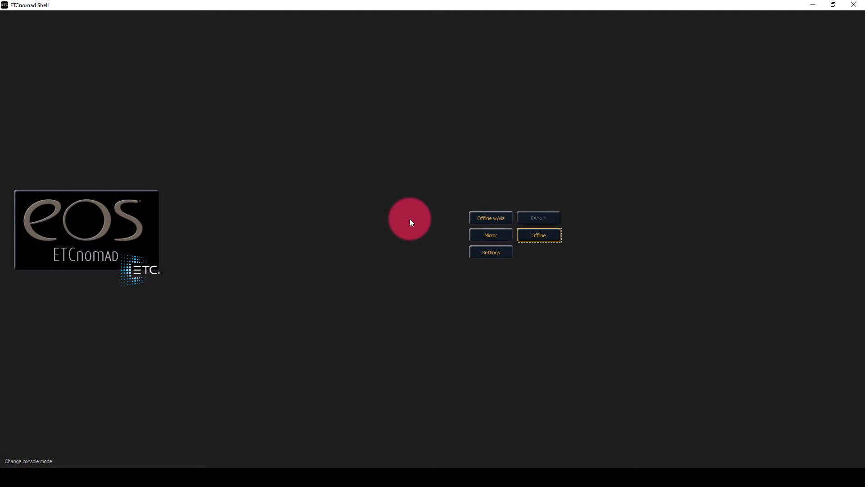
- Switch to the ETCnomad Shell and examine the console, output protocol and interface protocol options in its Network settings
click(485, 256)
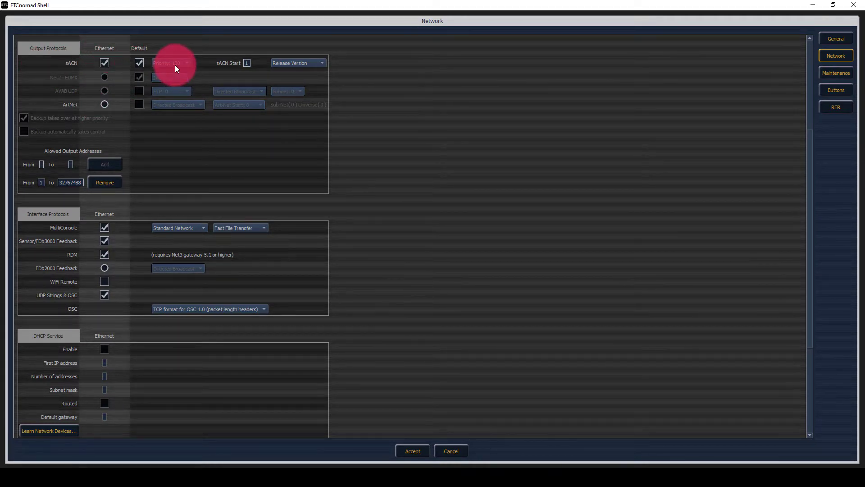
scroll(175, 65, down, 3)
scroll(175, 65, up, 6)
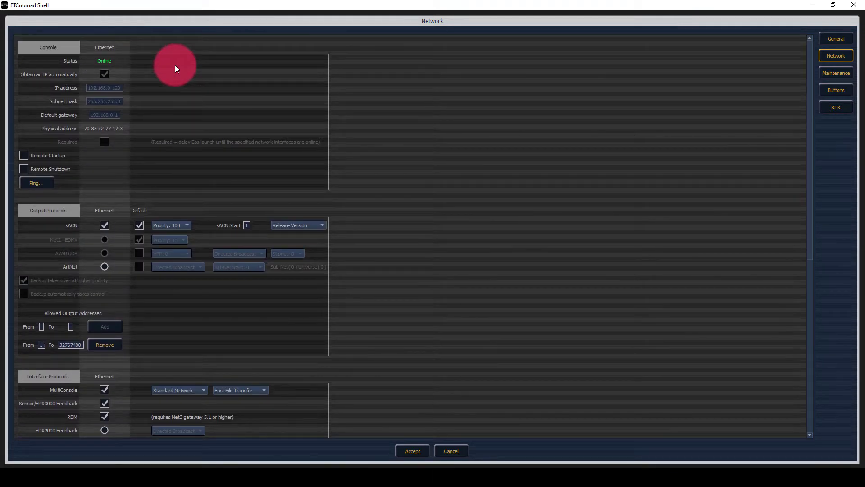